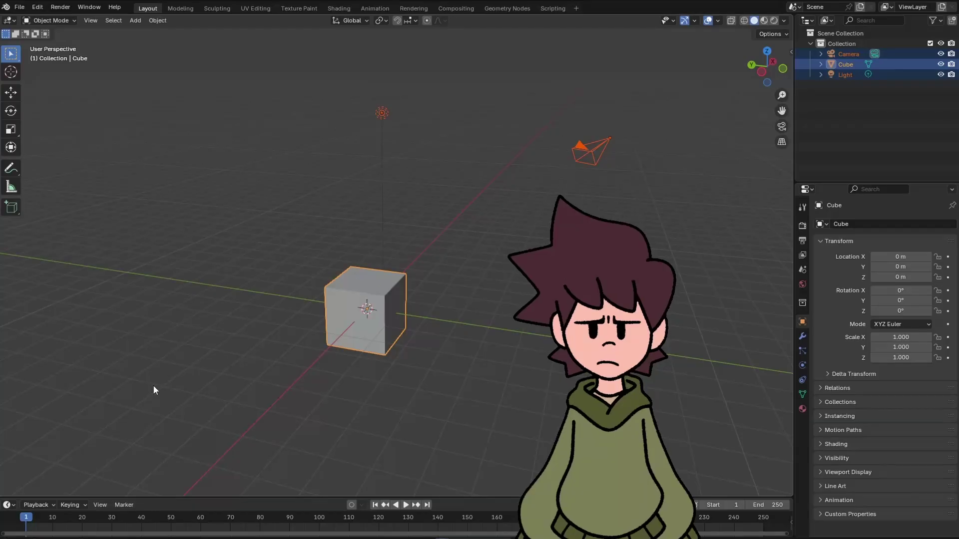
# Box-select the default Cube, Camera and Light so they can be deleted.
pyautogui.moveTo(153, 385); pyautogui.dragTo(613, 52)
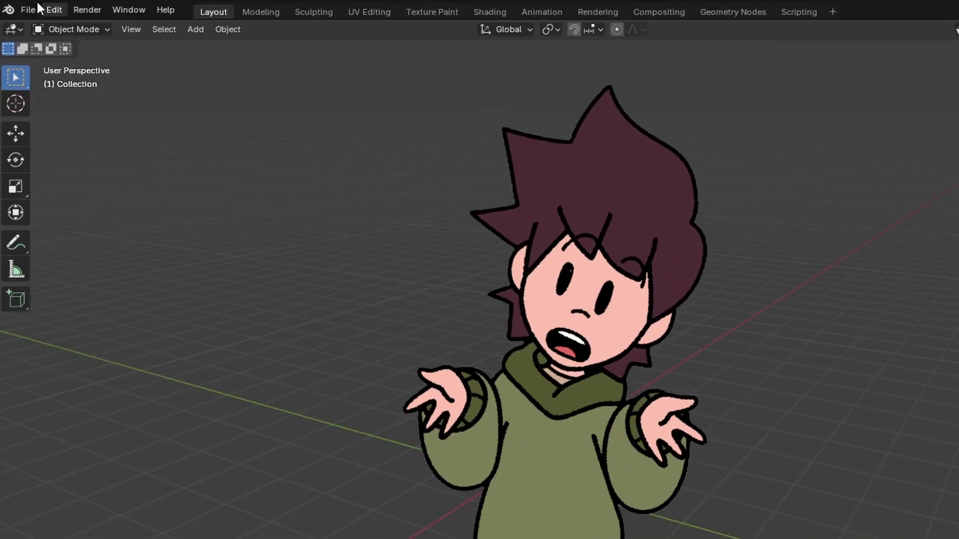
# Import the character cutout, select Brunim and orbit around the traced Plane outline.
pyautogui.click(19, 7)
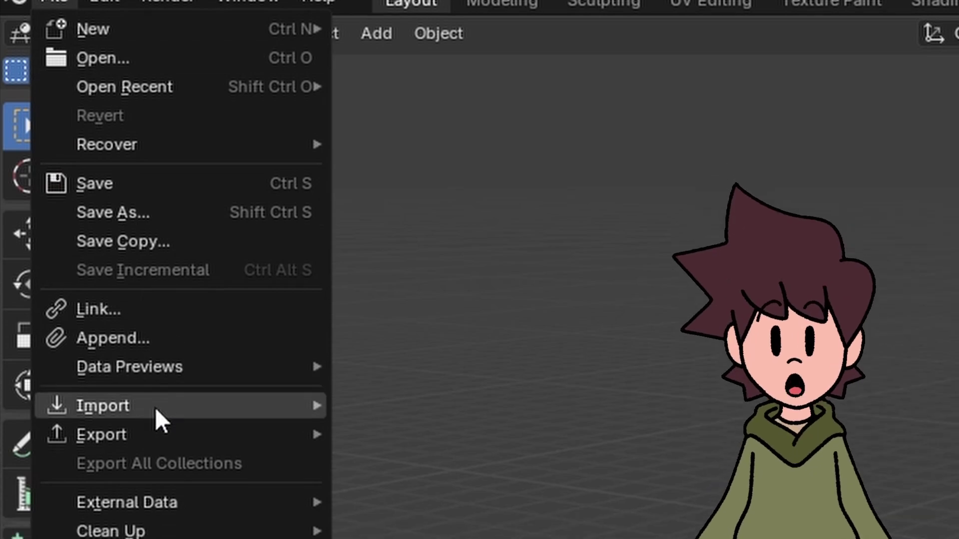
pyautogui.moveTo(56, 162)
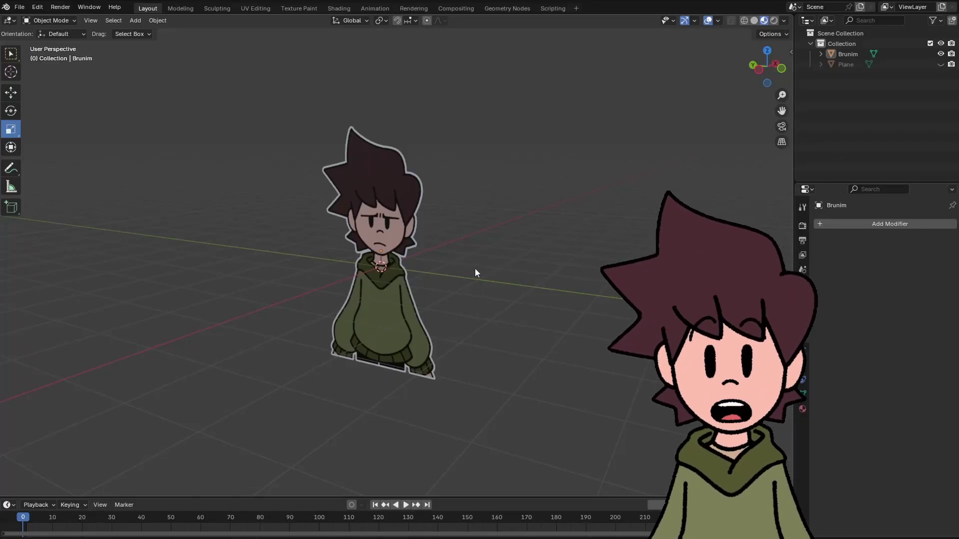
pyautogui.click(385, 274)
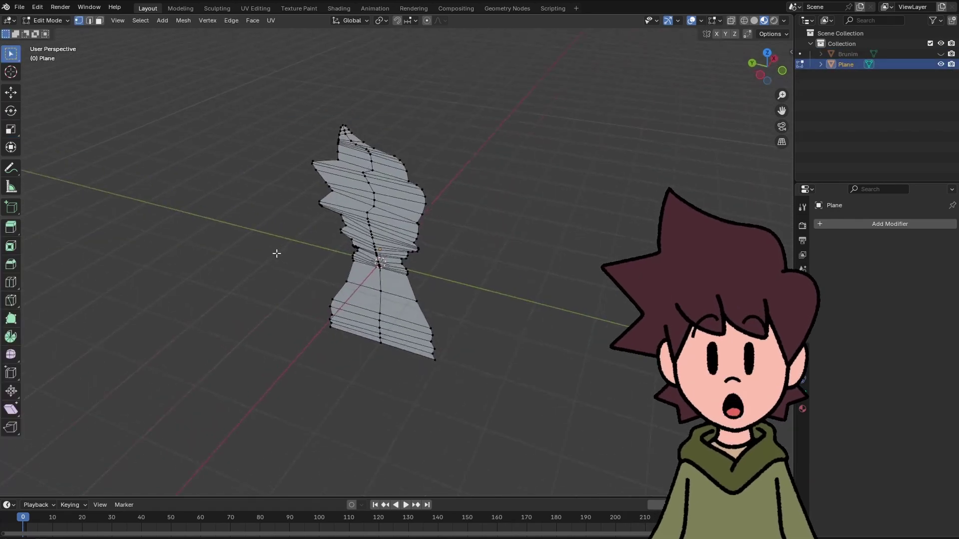
pyautogui.moveTo(278, 253); pyautogui.dragTo(699, 255, button='middle')
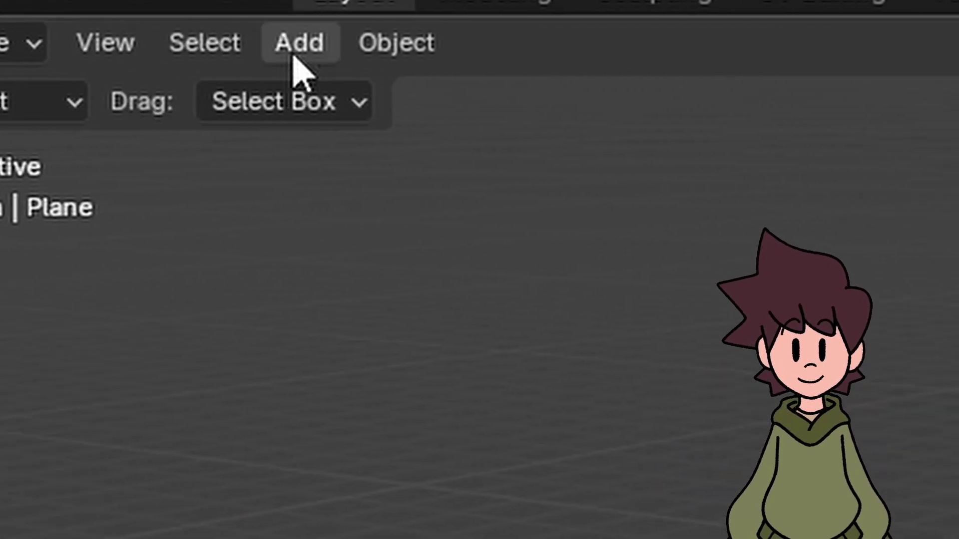
# Add a mesh plane, scale it to 1.922 and raise it above the character cutout.
pyautogui.click(505, 38)
pyautogui.moveTo(499, 76)
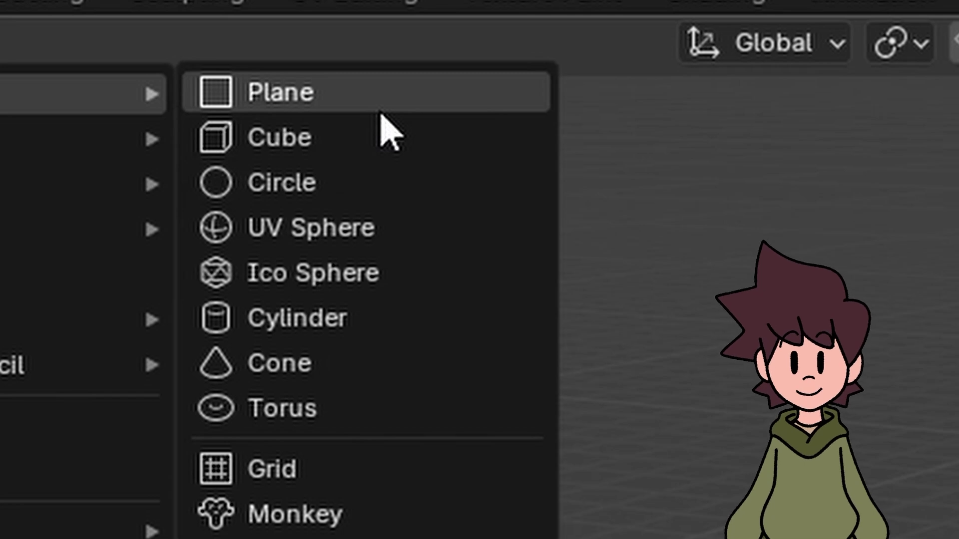
pyautogui.click(381, 107)
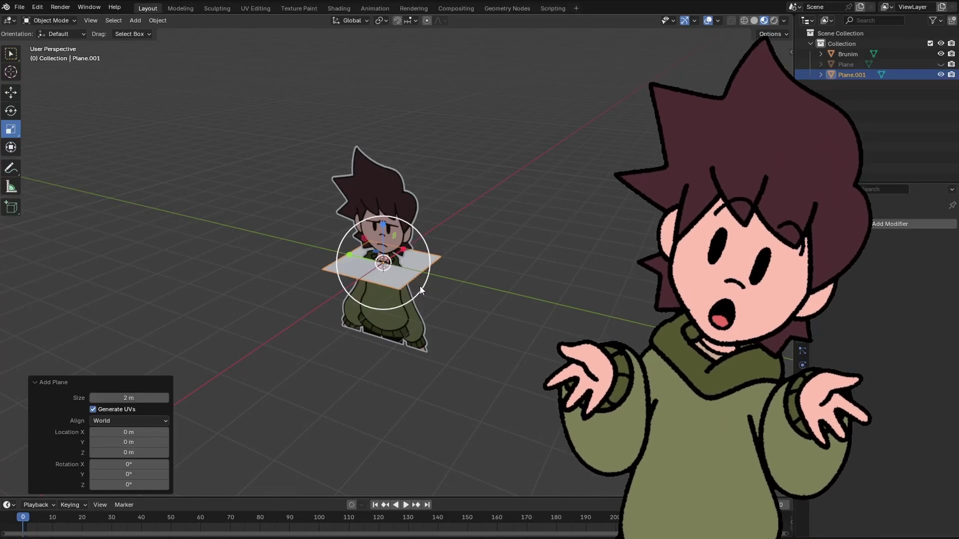
pyautogui.moveTo(420, 286); pyautogui.dragTo(453, 307)
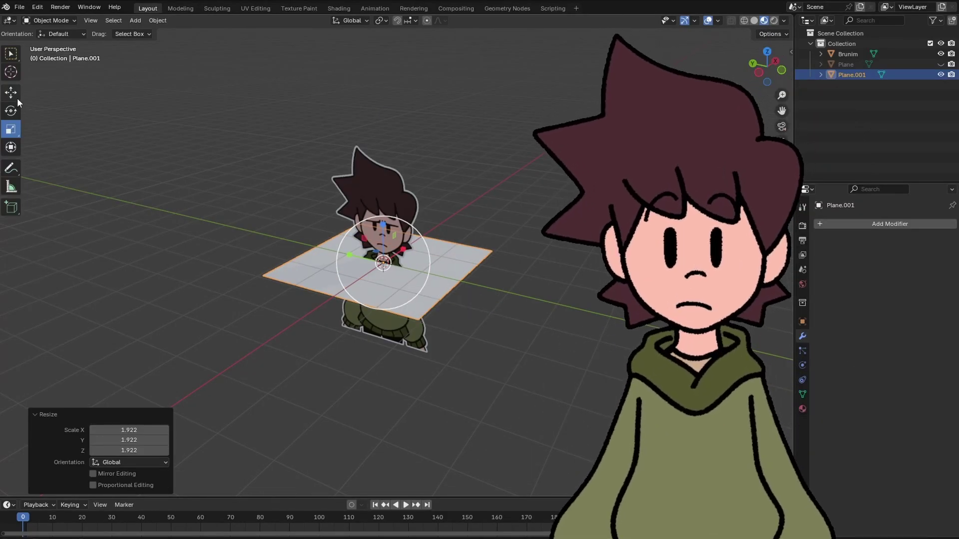
pyautogui.moveTo(382, 222); pyautogui.dragTo(383, 78)
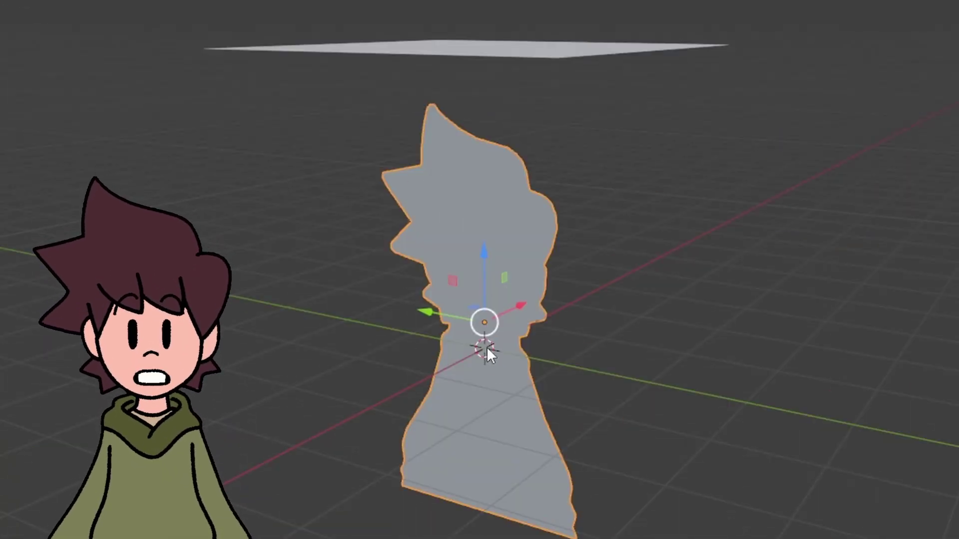
# Give the traced outline Plane a Collision modifier.
pyautogui.click(620, 387)
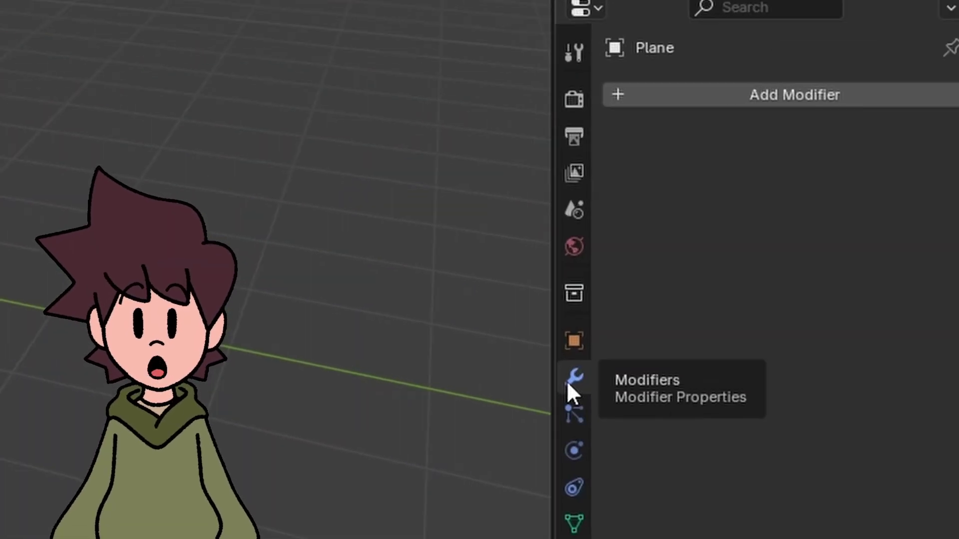
pyautogui.hotkey('shift', 'a')
pyautogui.click(529, 148)
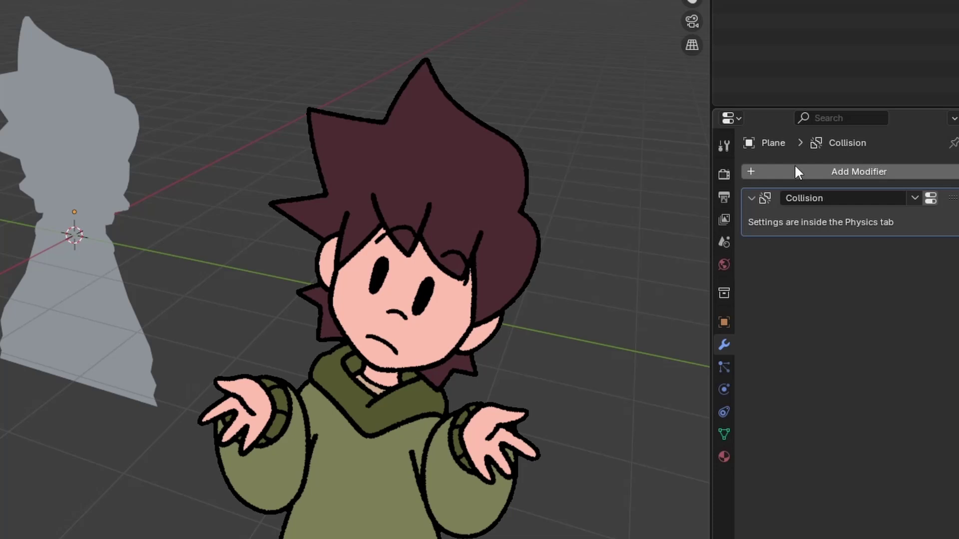
# Add a Solidify modifier to the outline Plane with 0.03 m thickness.
pyautogui.click(843, 224)
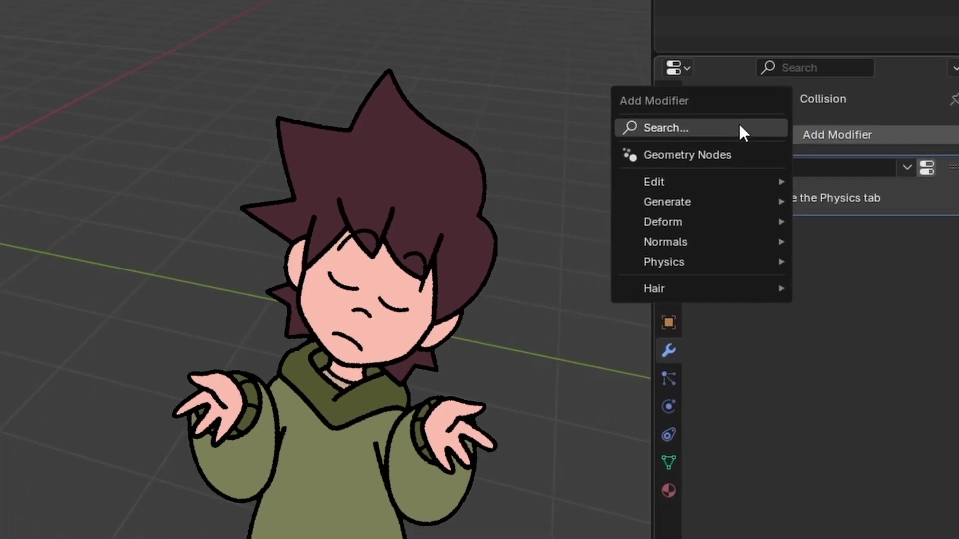
pyautogui.click(840, 222)
pyautogui.click(566, 195)
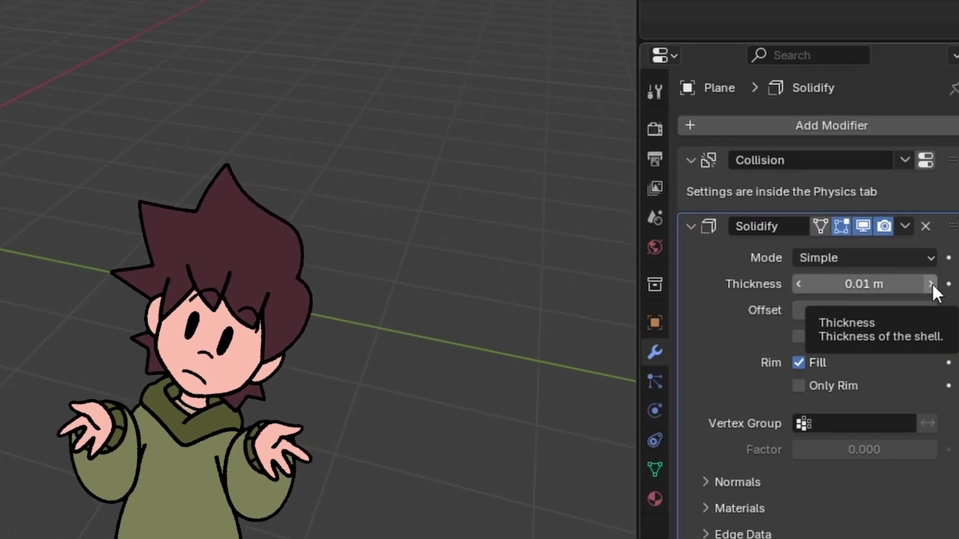
pyautogui.click(932, 283)
pyautogui.click(932, 283)
pyautogui.click(932, 283)
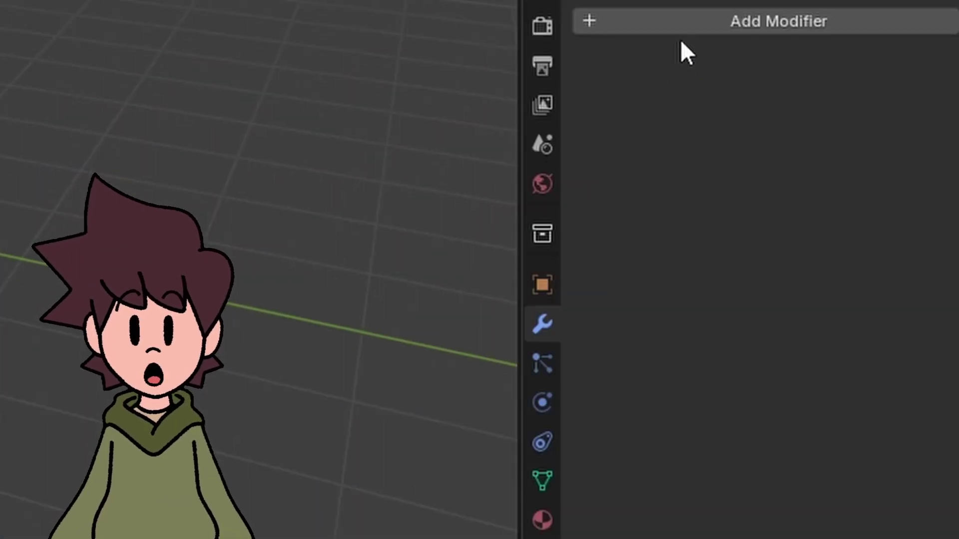
# Search the modifier list for 'clo' and 'co' to add Cloth and Collision.
pyautogui.click(681, 24)
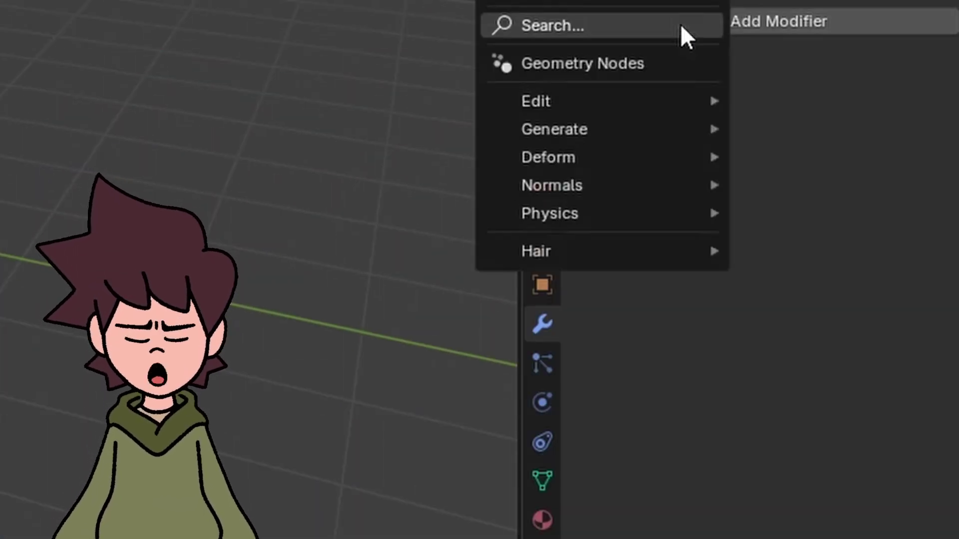
pyautogui.click(680, 24)
pyautogui.write('clo')
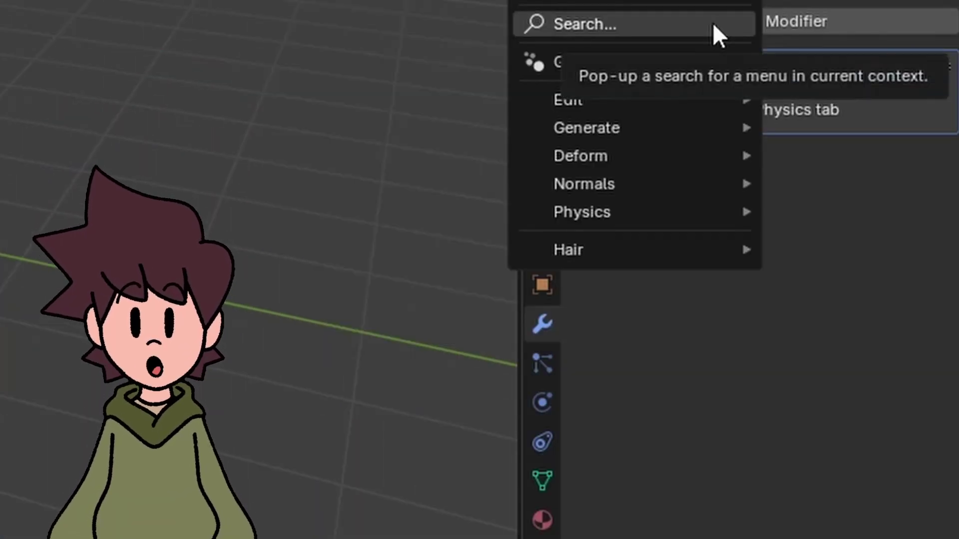
pyautogui.click(713, 25)
pyautogui.write('co')
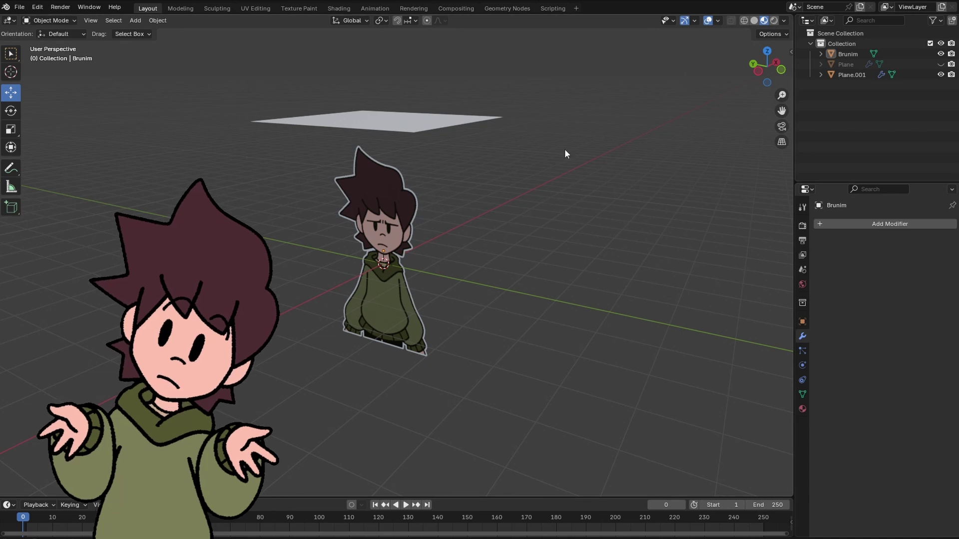
# Select Plane.001 and give it a Solidify modifier thinned to 0.08 m.
pyautogui.click(444, 123)
pyautogui.click(827, 222)
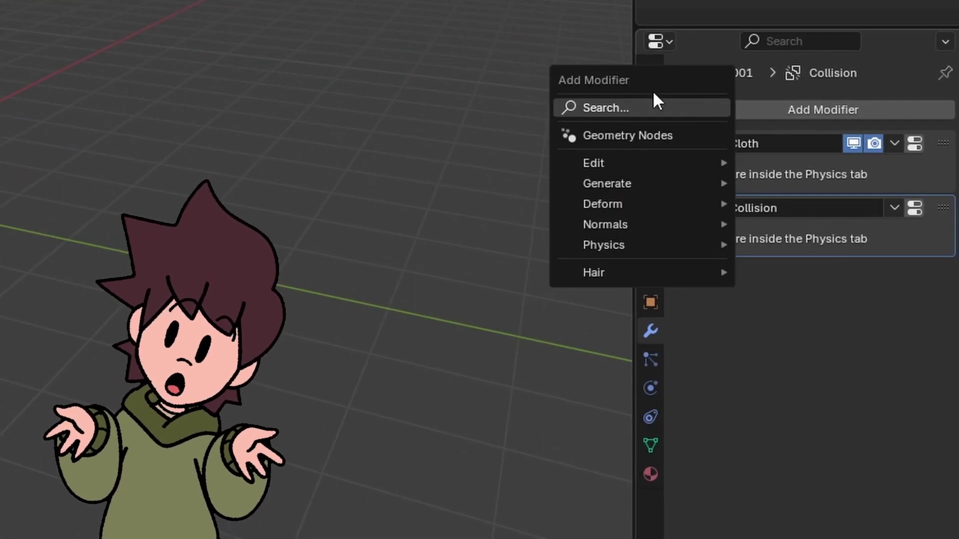
pyautogui.click(636, 105)
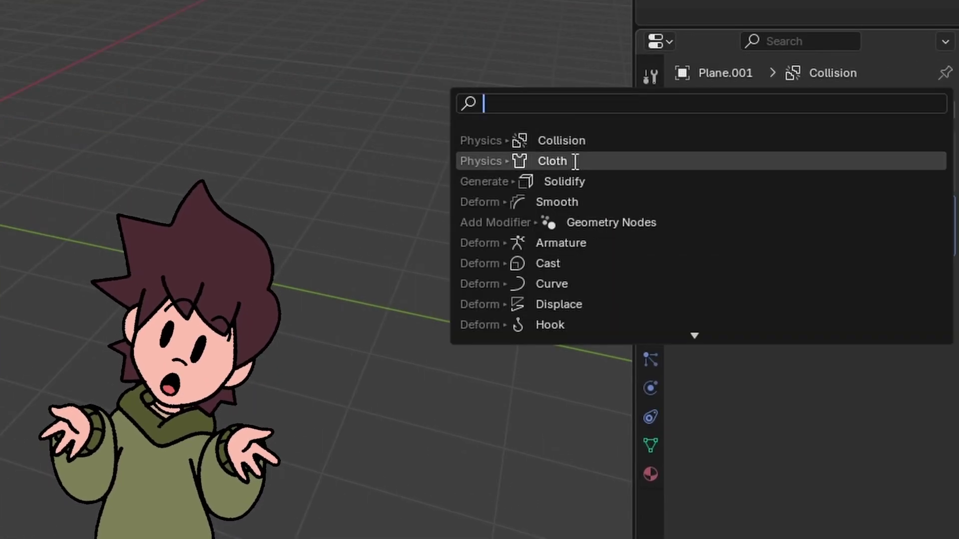
pyautogui.click(569, 181)
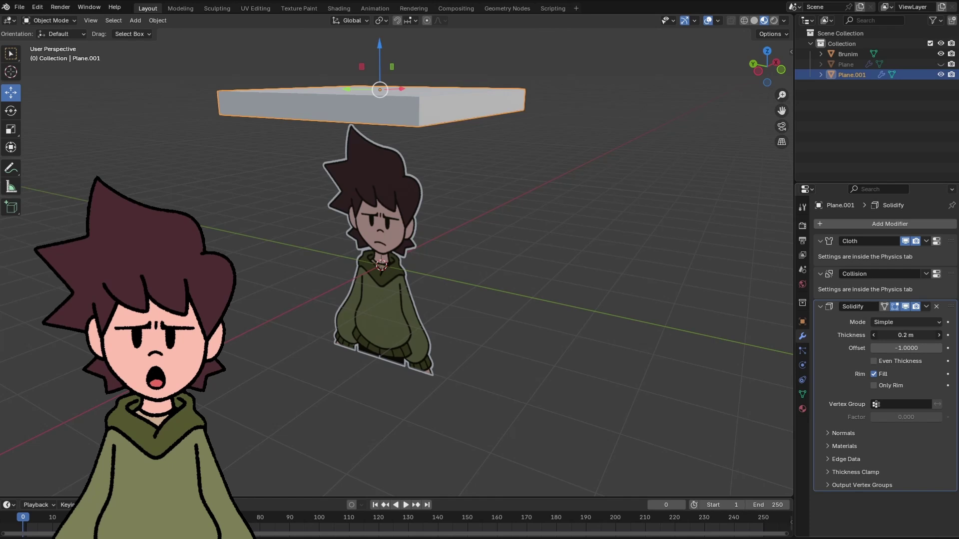
pyautogui.moveTo(905, 335); pyautogui.dragTo(894, 335)
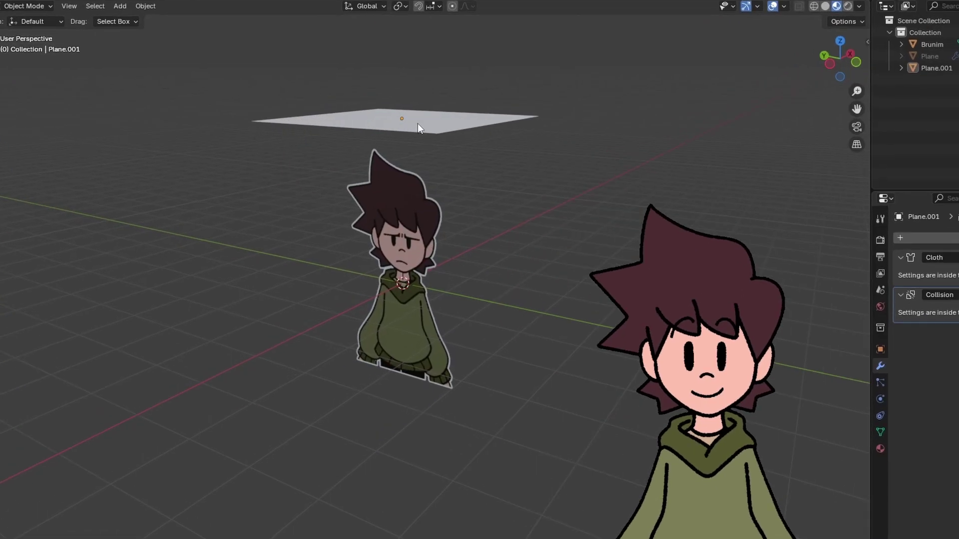
# Rewind to frame 10, subdivide all of Plane.001's vertices, then play the cloth simulation.
pyautogui.click(421, 125)
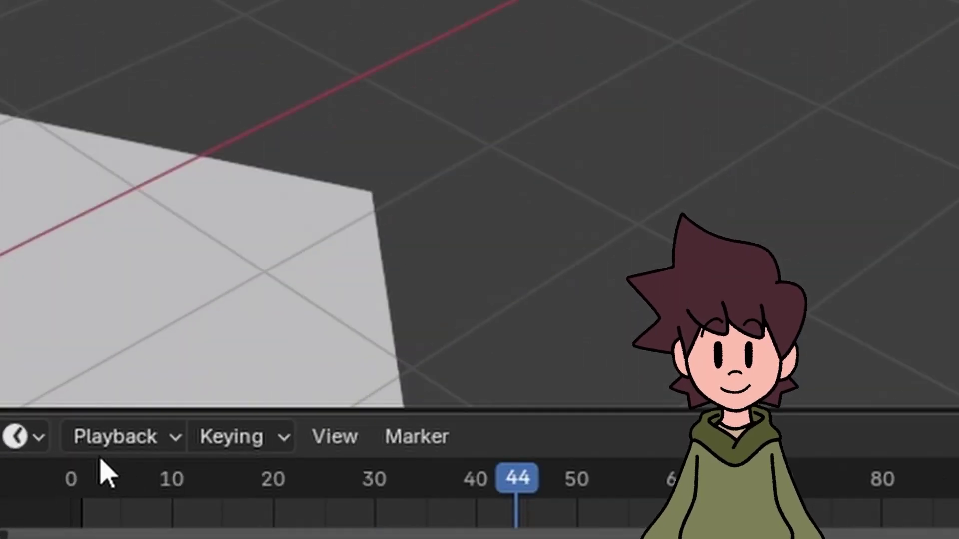
pyautogui.click(165, 507)
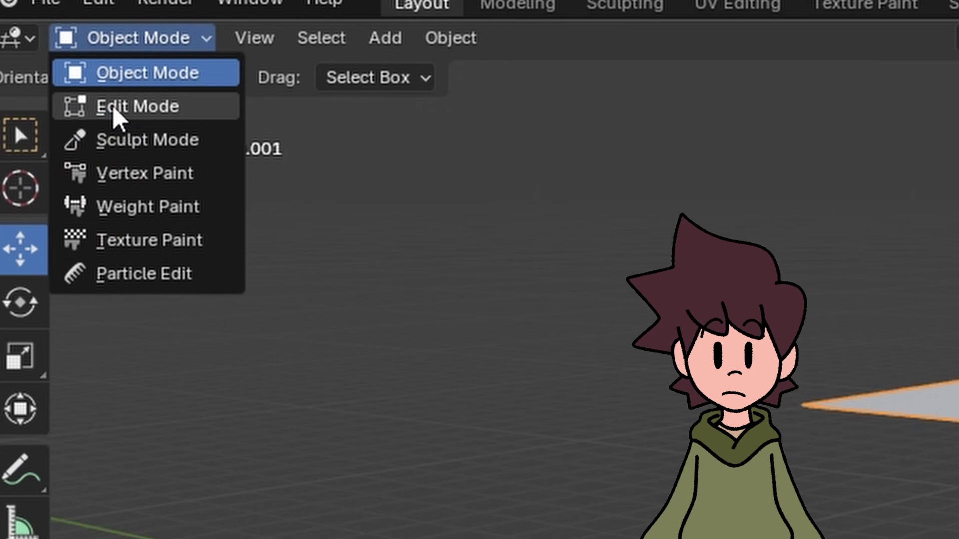
pyautogui.click(113, 107)
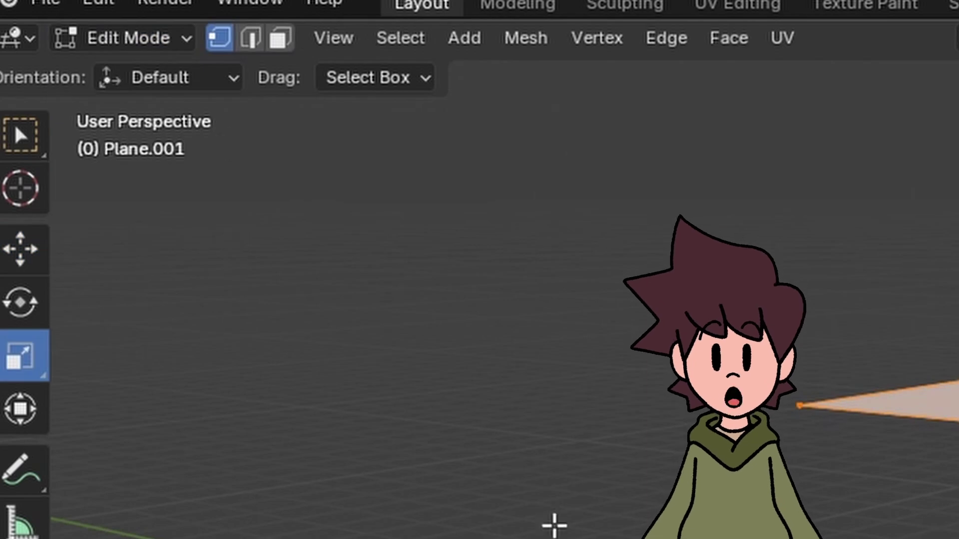
pyautogui.moveTo(265, 446); pyautogui.dragTo(361, 428)
pyautogui.rightClick(538, 259)
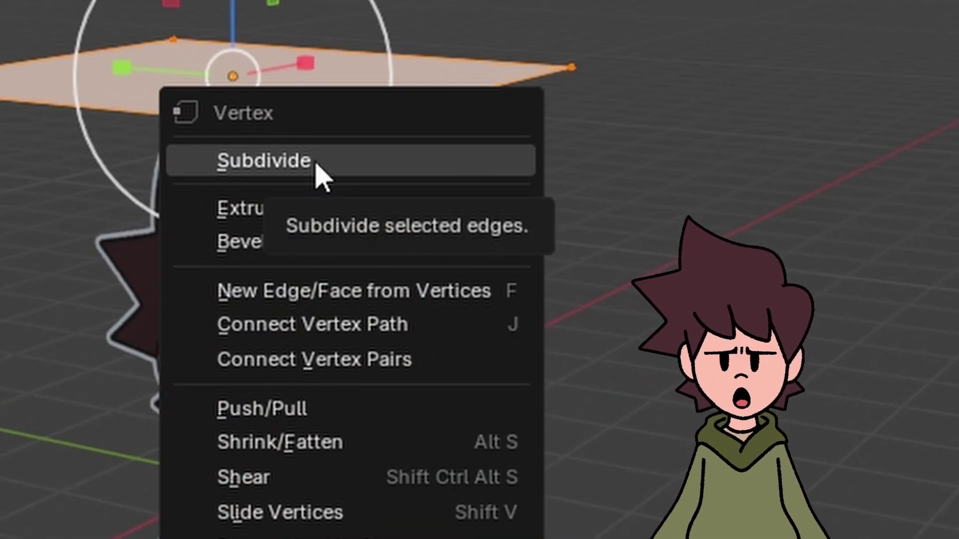
pyautogui.click(316, 164)
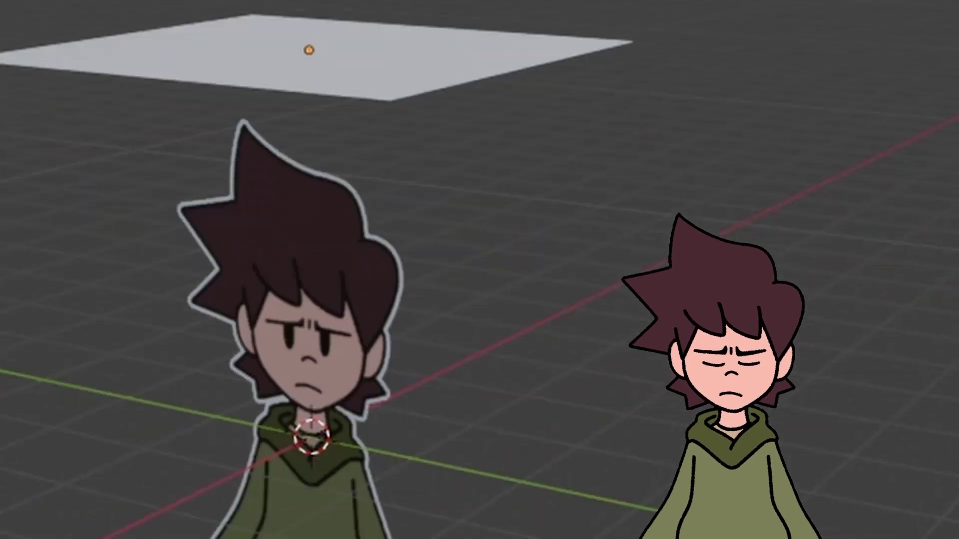
pyautogui.click(398, 500)
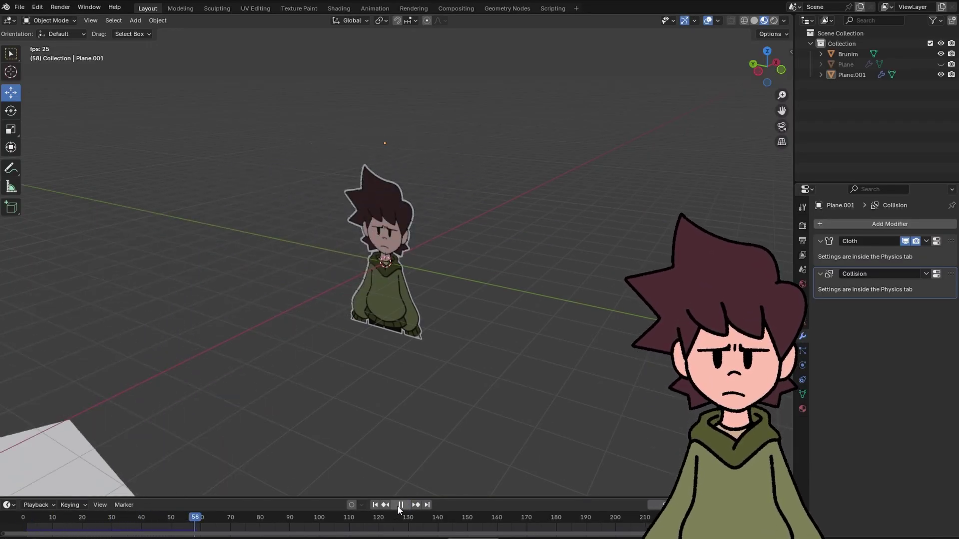
# Stop playback and rerun the cloth simulation to frame 183 so it drapes the character.
pyautogui.click(400, 505)
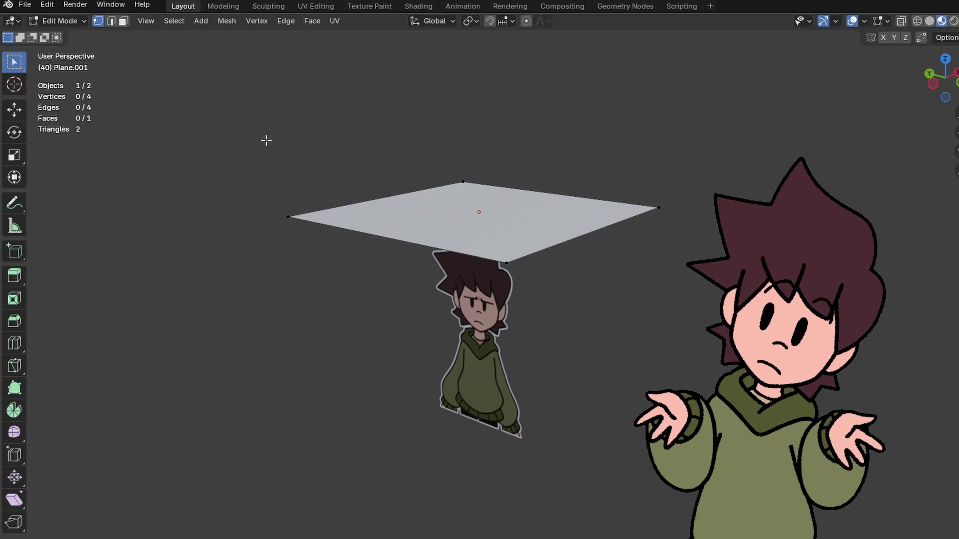
pyautogui.press('Tab')
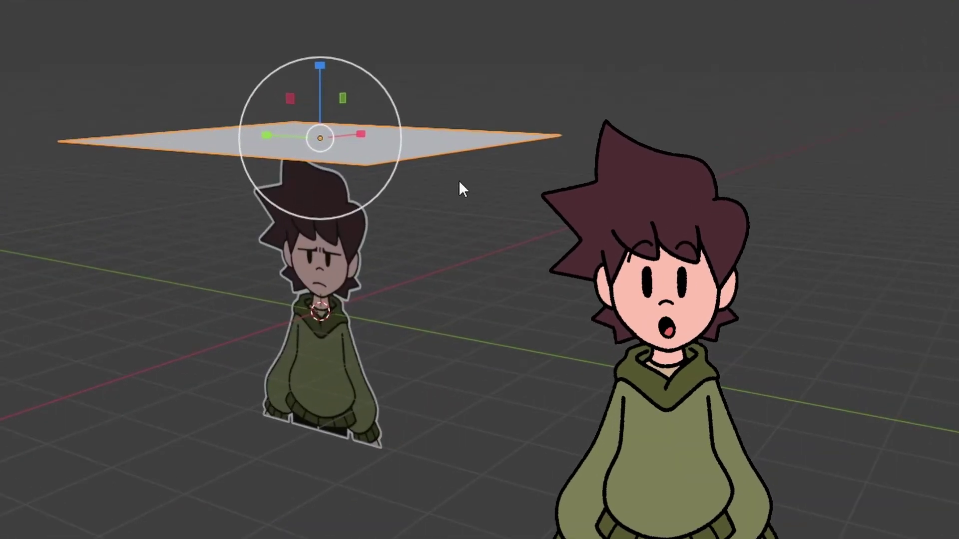
# Shade the cloth plane smooth and turn on the Statistics viewport overlay.
pyautogui.rightClick(425, 165)
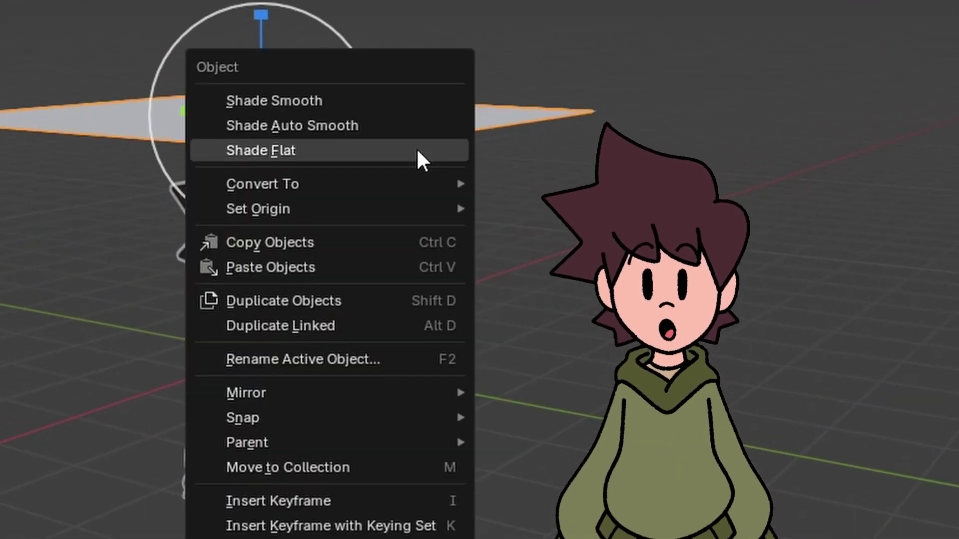
pyautogui.click(311, 99)
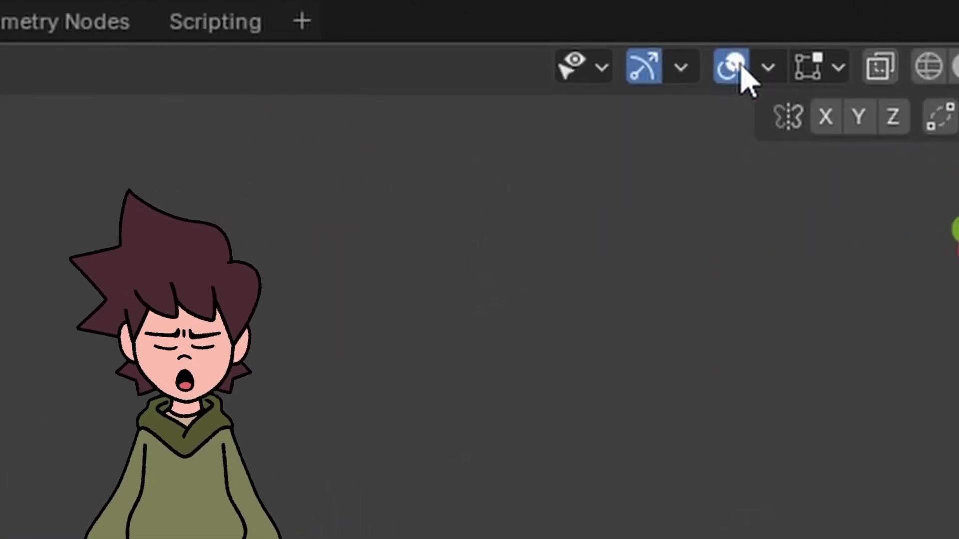
pyautogui.click(767, 67)
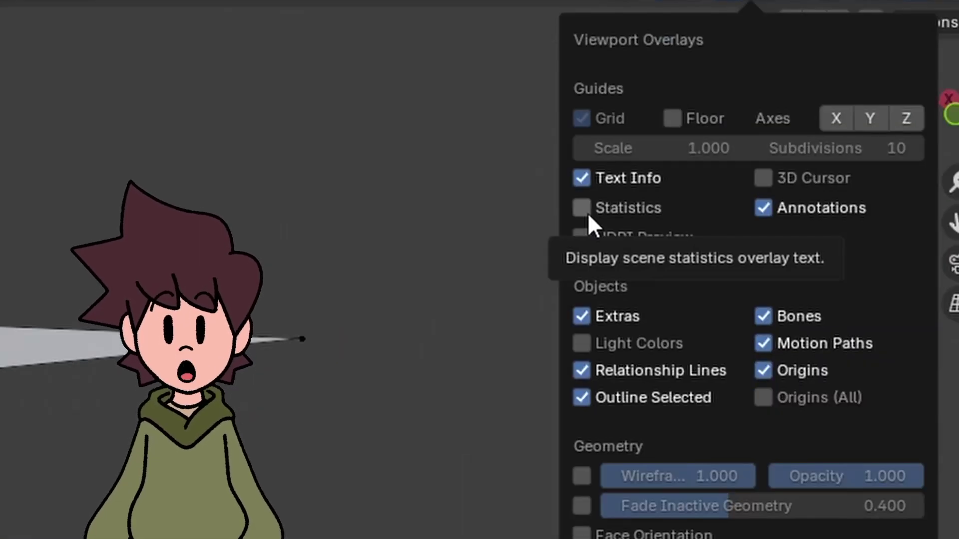
pyautogui.click(587, 213)
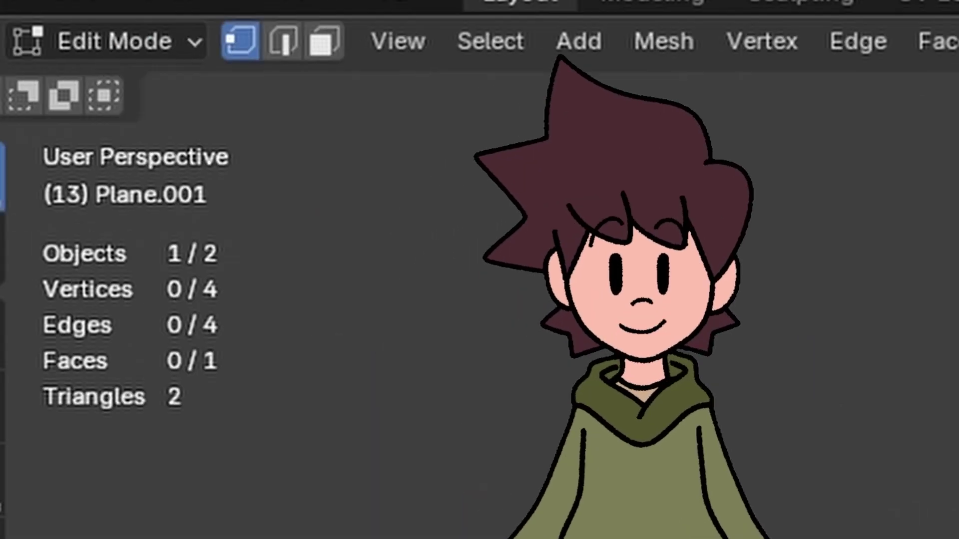